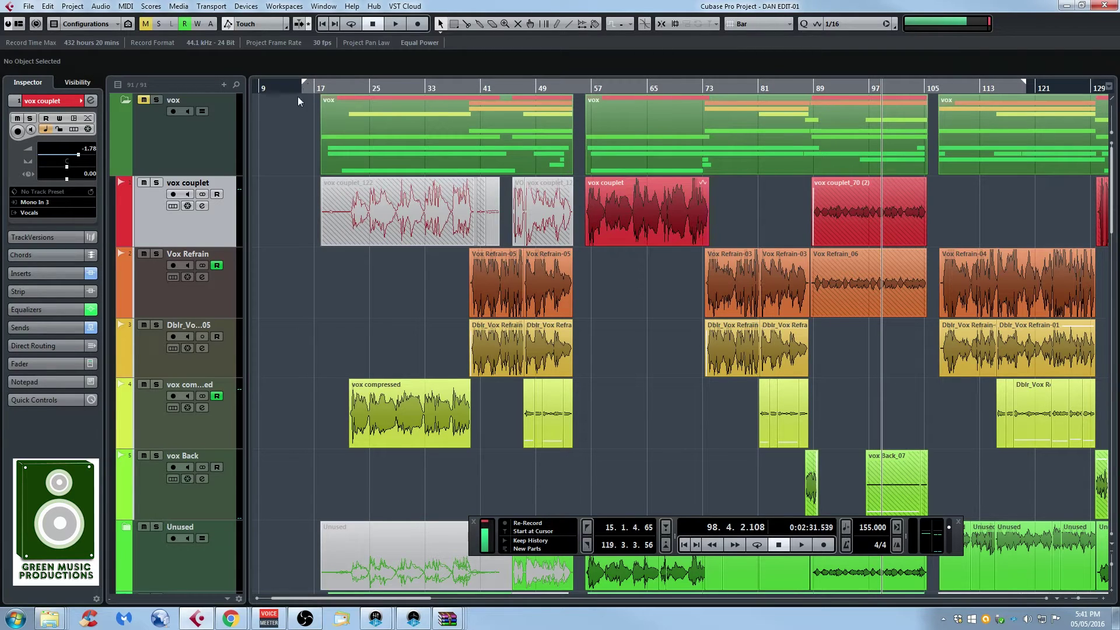
- Drag the locators out to 6.3.2.107 and 141.4.2.48, then select the first vox folder part
{"action": "mouse_move", "coordinate": [304, 83]}
{"action": "left_mouse_down"}
{"action": "mouse_move", "coordinate": [283, 86]}
{"action": "mouse_move", "coordinate": [372, 86]}
{"action": "mouse_move", "coordinate": [260, 86]}
{"action": "left_mouse_up"}
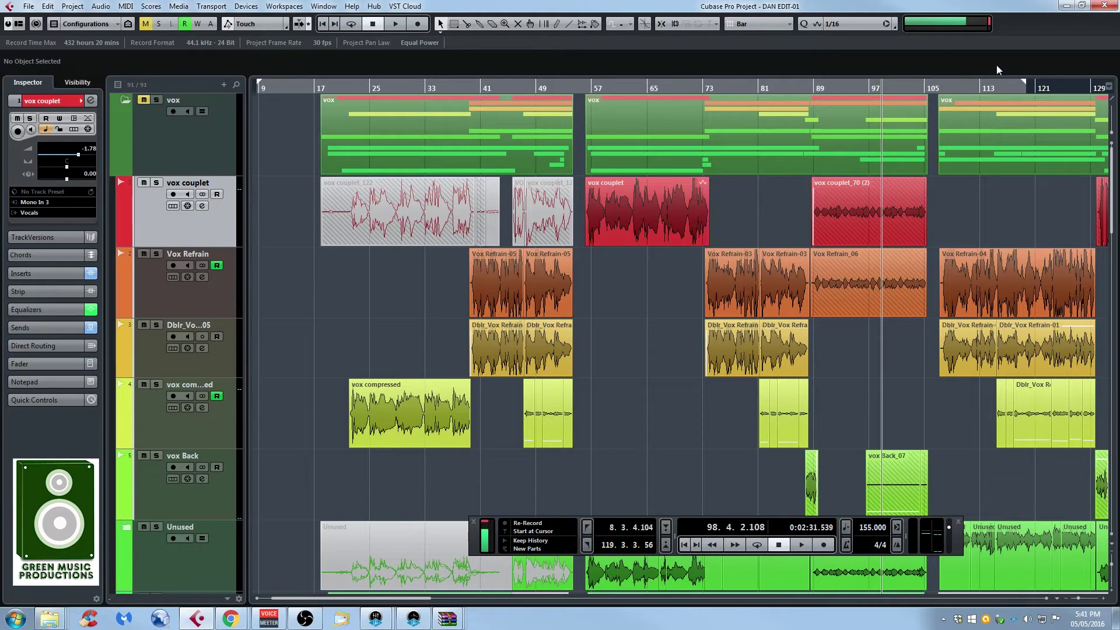
{"action": "left_click_drag", "start_coordinate": [1023, 83], "coordinate": [1102, 86]}
{"action": "key", "text": "g"}
{"action": "key", "text": "g"}
{"action": "key", "text": "g"}
{"action": "key", "text": "g"}
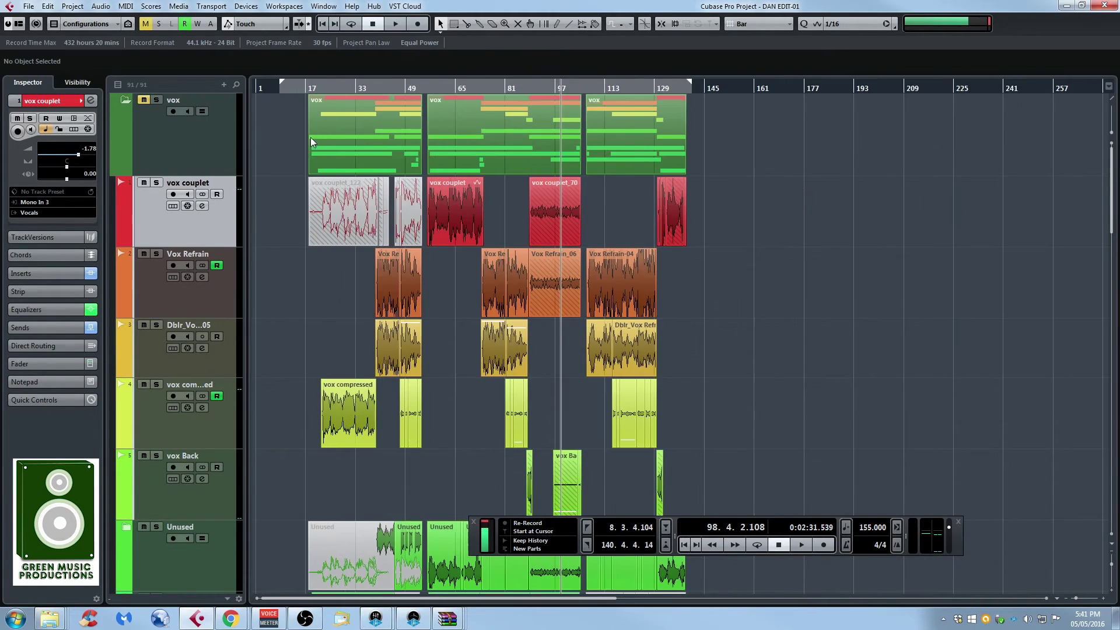
{"action": "mouse_move", "coordinate": [282, 85]}
{"action": "left_mouse_down"}
{"action": "mouse_move", "coordinate": [270, 93]}
{"action": "mouse_move", "coordinate": [344, 92]}
{"action": "mouse_move", "coordinate": [262, 88]}
{"action": "mouse_move", "coordinate": [275, 88]}
{"action": "left_mouse_up"}
{"action": "left_click_drag", "start_coordinate": [689, 85], "coordinate": [709, 87]}
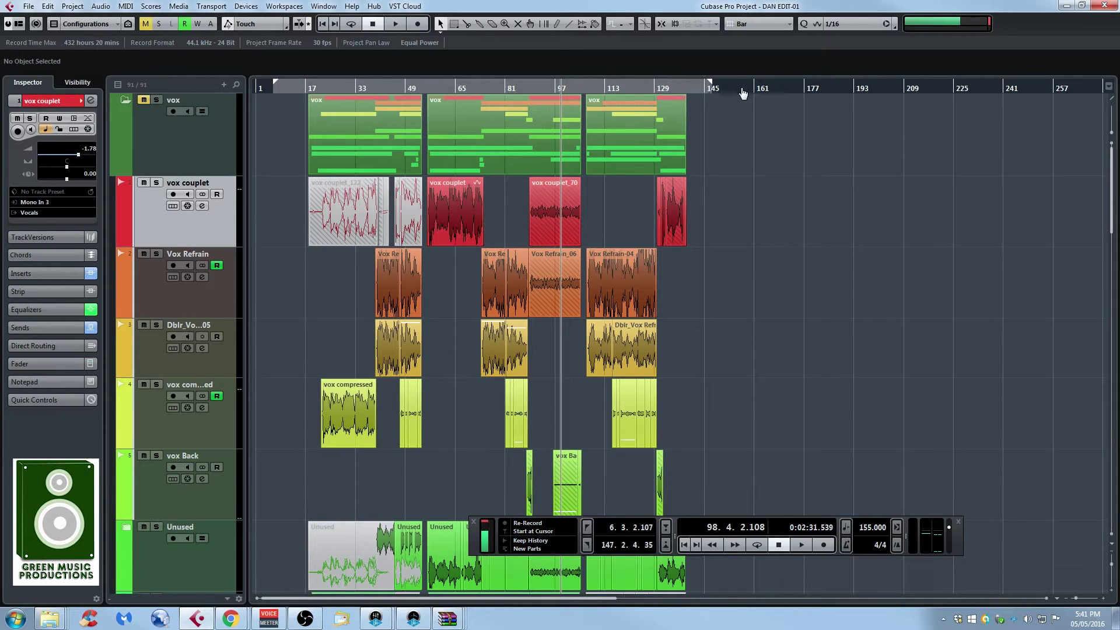
{"action": "left_click", "coordinate": [693, 87], "text": "alt"}
{"action": "left_click", "coordinate": [363, 165]}
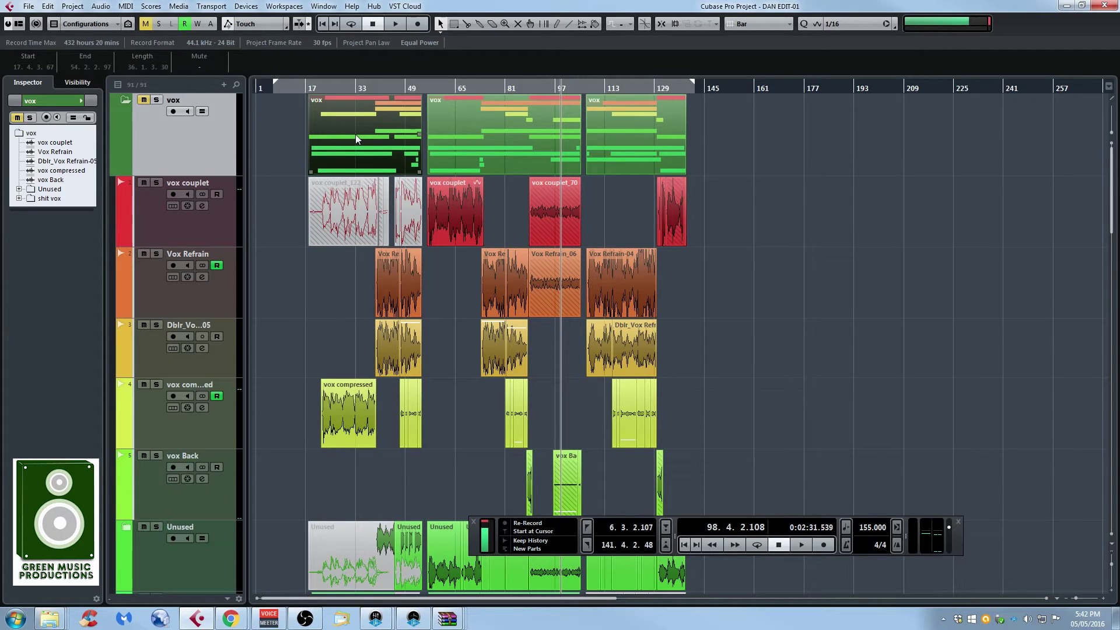
- Set the locators around all vox folder parts (1.1.1.0 to 145.3.4.32), then select the vox couplet event
{"action": "key", "text": "p"}
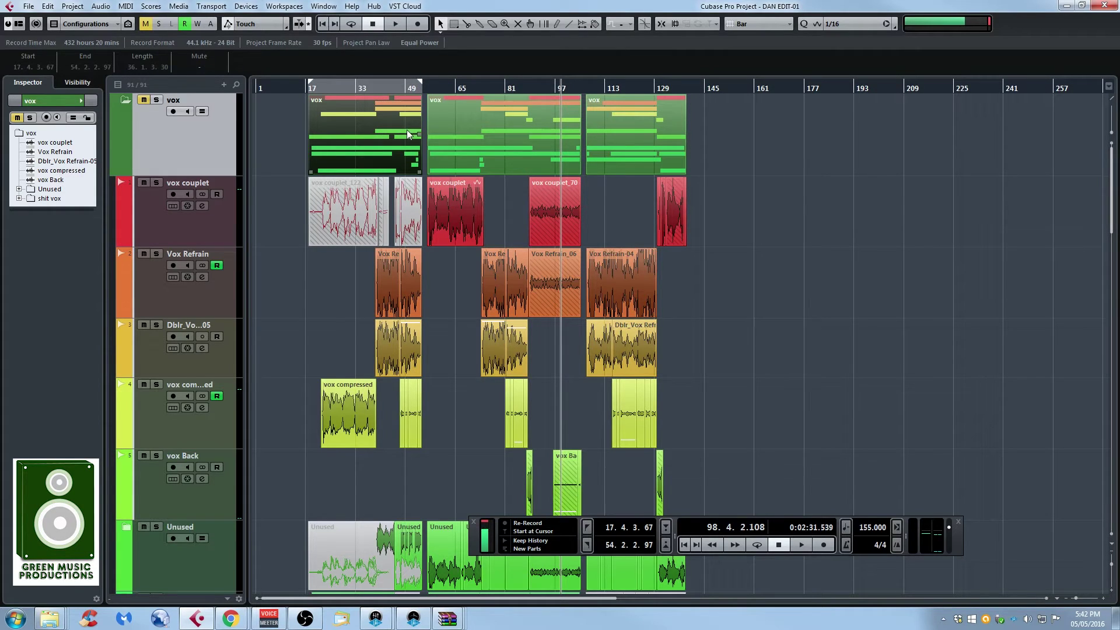
{"action": "key", "text": "ctrl+a"}
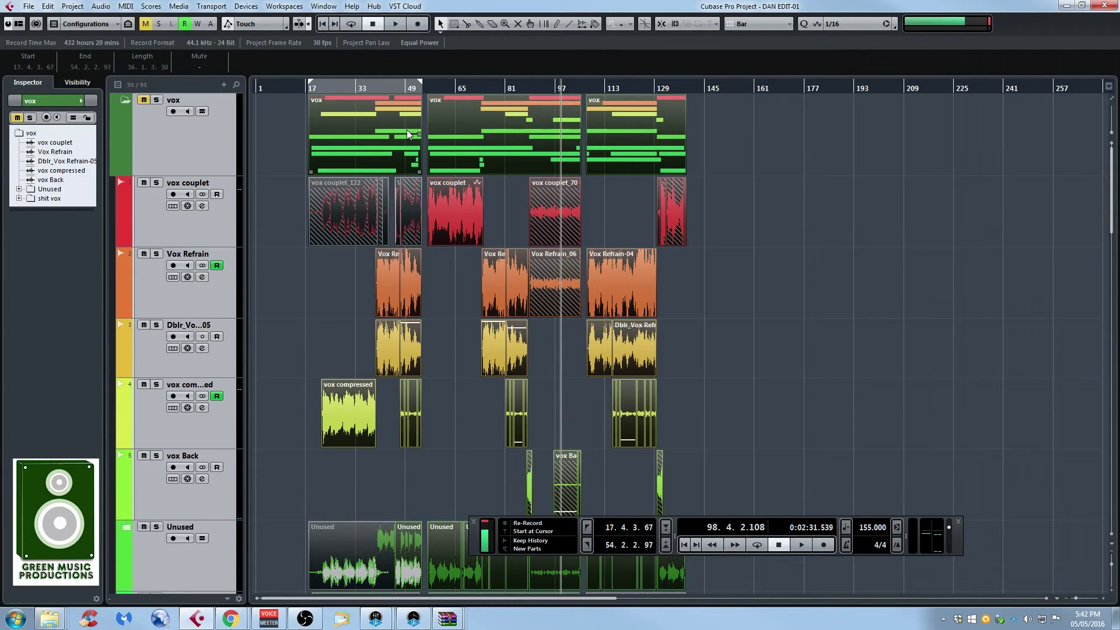
{"action": "key", "text": "p"}
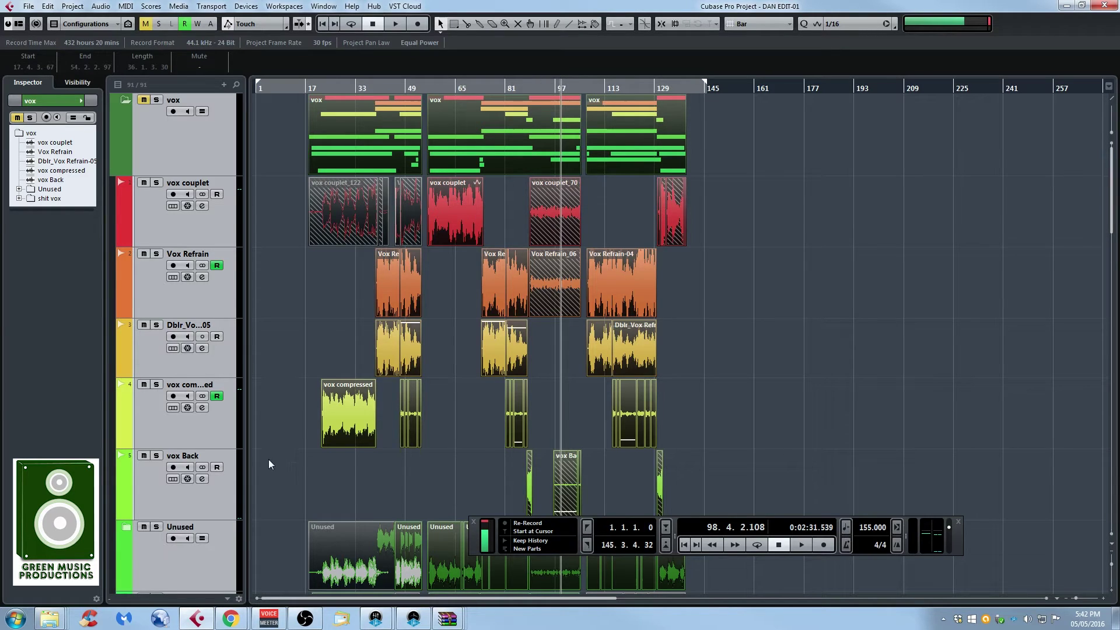
{"action": "left_click", "coordinate": [700, 261]}
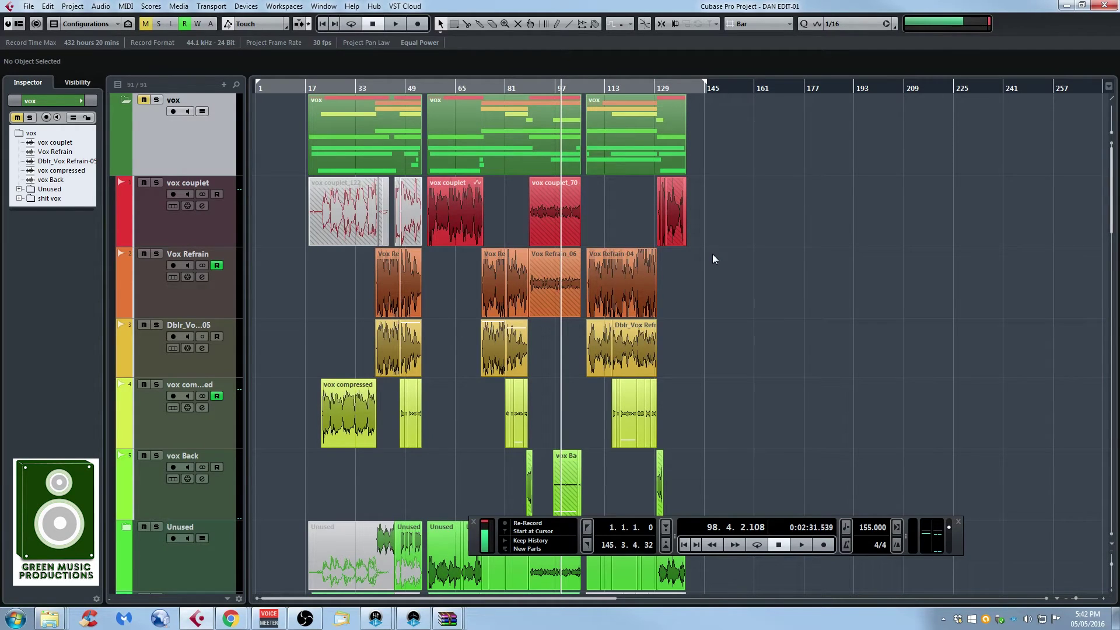
{"action": "left_click", "coordinate": [447, 217]}
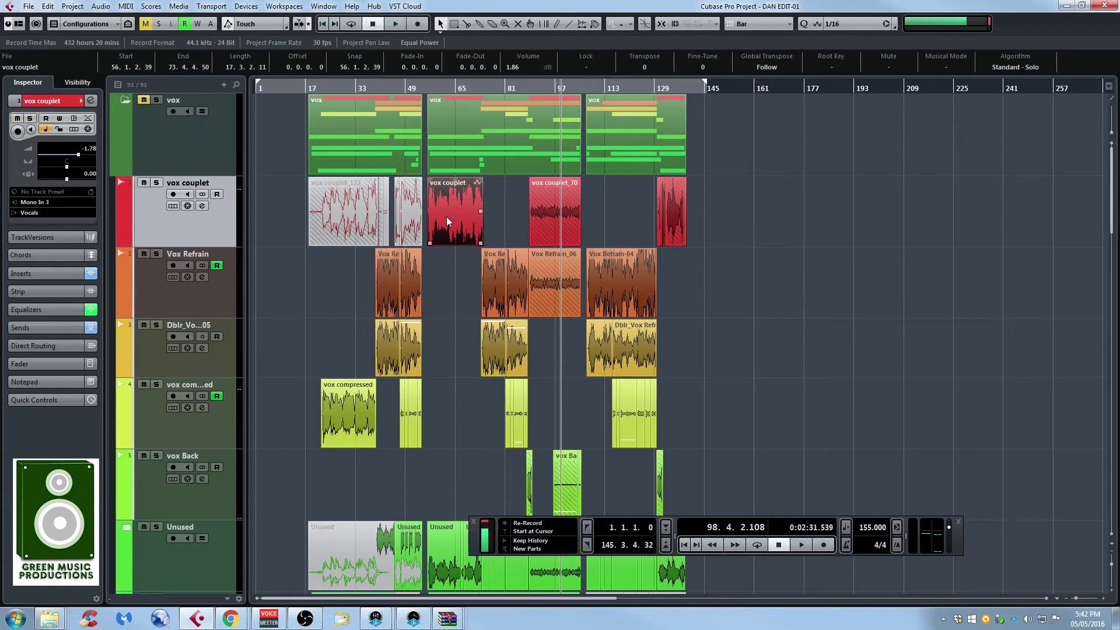
- Draw a new locator range from 48.1.4.15 to 82.4.2.58 in the ruler, with Cycle left off
{"action": "key", "text": "p"}
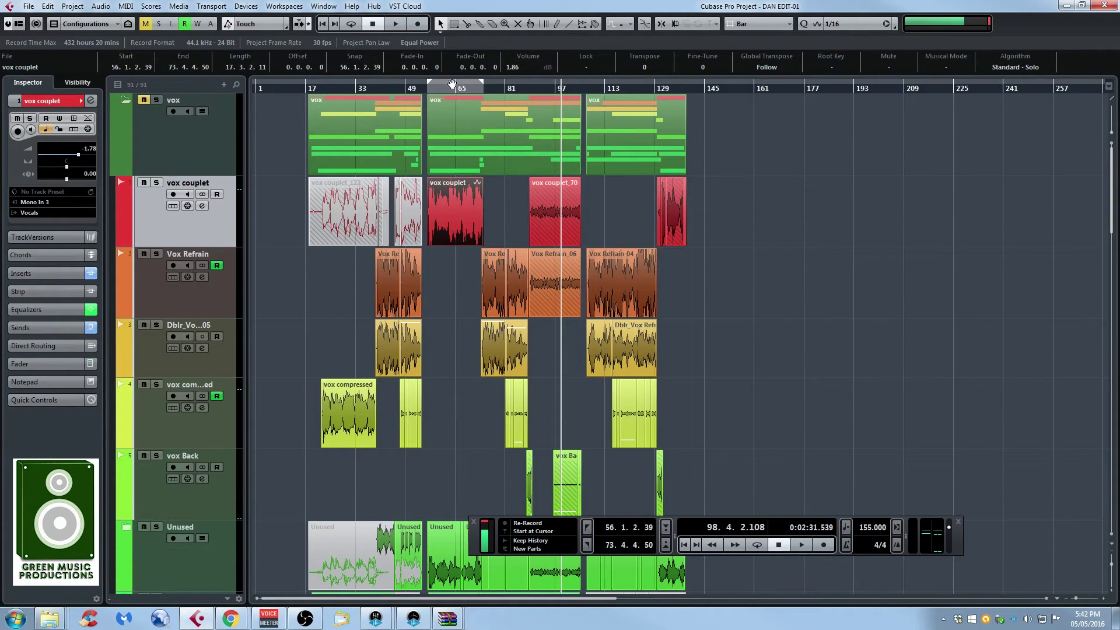
{"action": "left_click", "coordinate": [354, 25]}
{"action": "left_click", "coordinate": [354, 26]}
{"action": "left_click", "coordinate": [351, 26]}
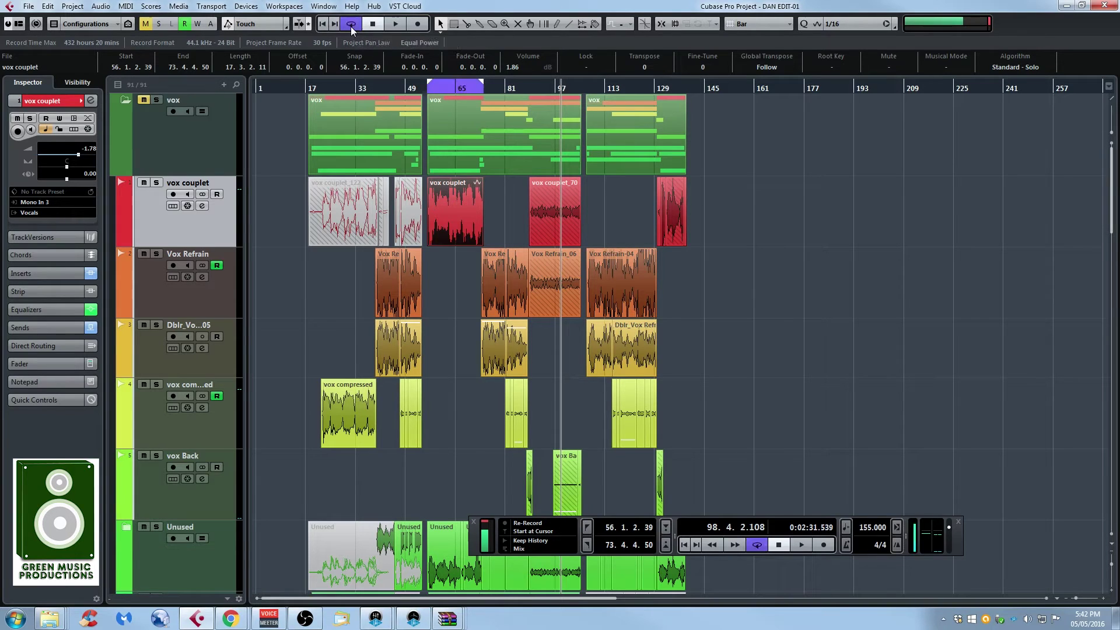
{"action": "left_click", "coordinate": [351, 23]}
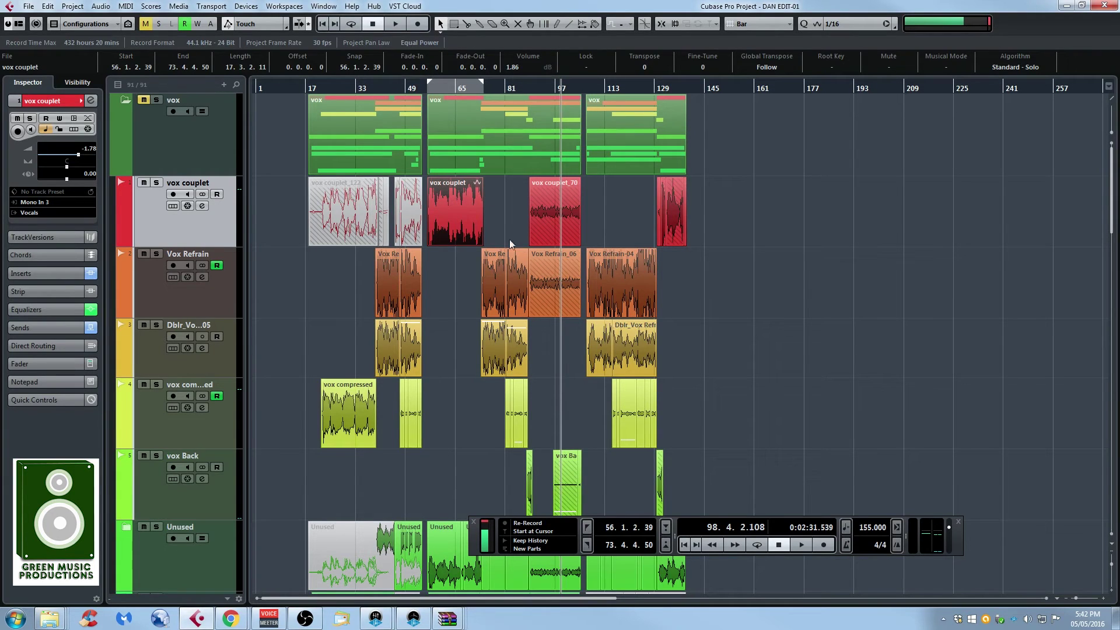
{"action": "left_click", "coordinate": [496, 221]}
{"action": "left_click_drag", "start_coordinate": [404, 87], "coordinate": [508, 88]}
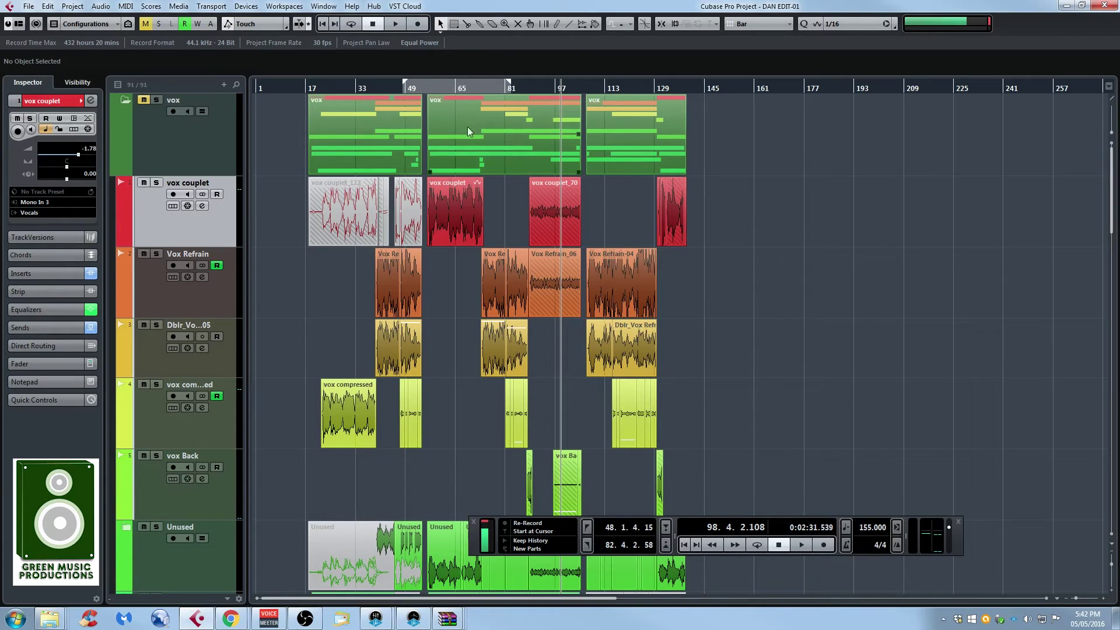
- Set the locators to the vox couplet event (56.1.2.39 to 73.4.4.50), loop-preview it, then stop and disable Cycle
{"action": "left_click", "coordinate": [461, 202]}
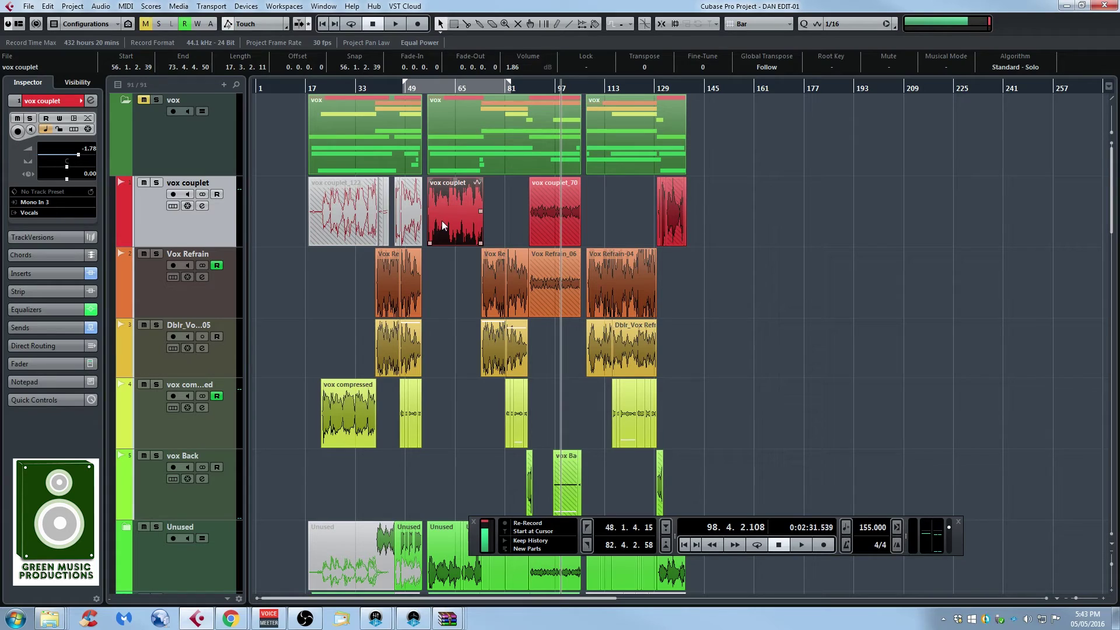
{"action": "key", "text": "shift+g"}
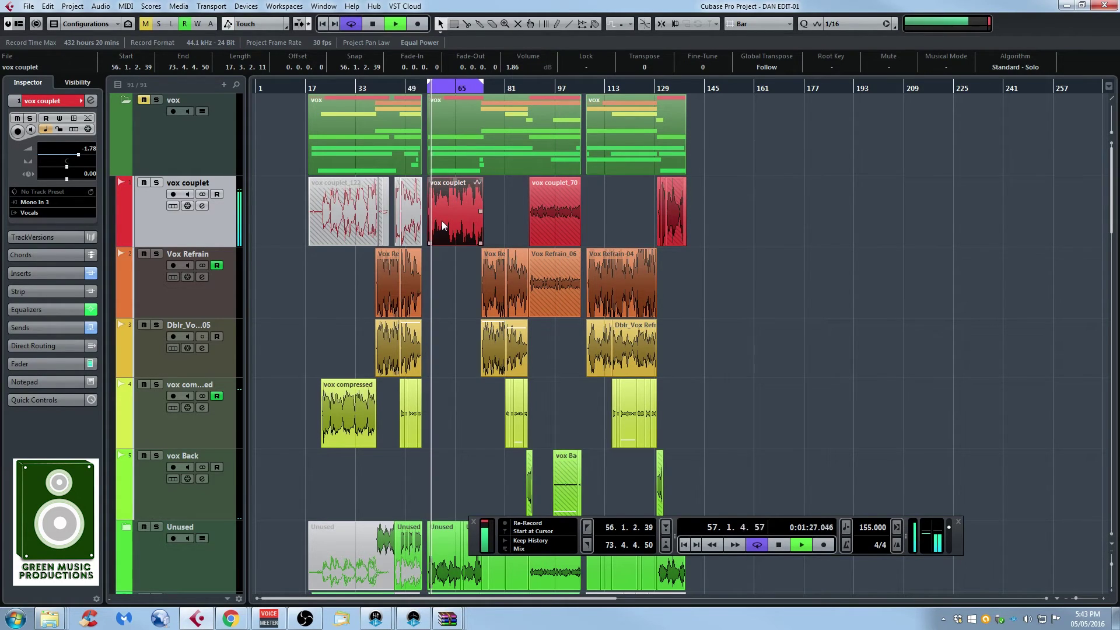
{"action": "key", "text": "space"}
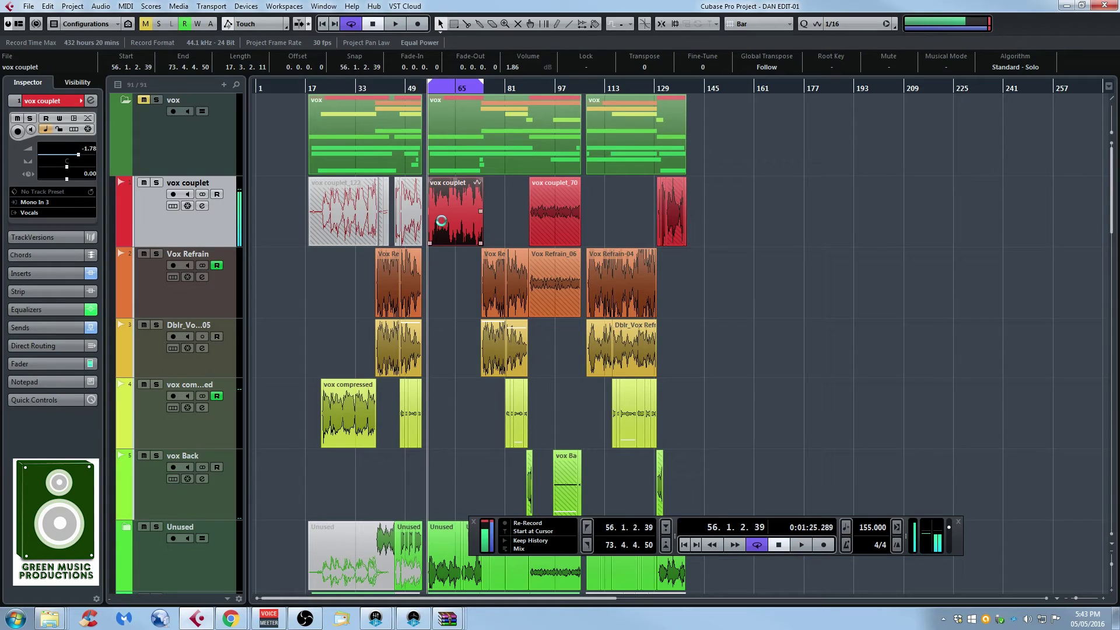
{"action": "key", "text": "KP_Divide"}
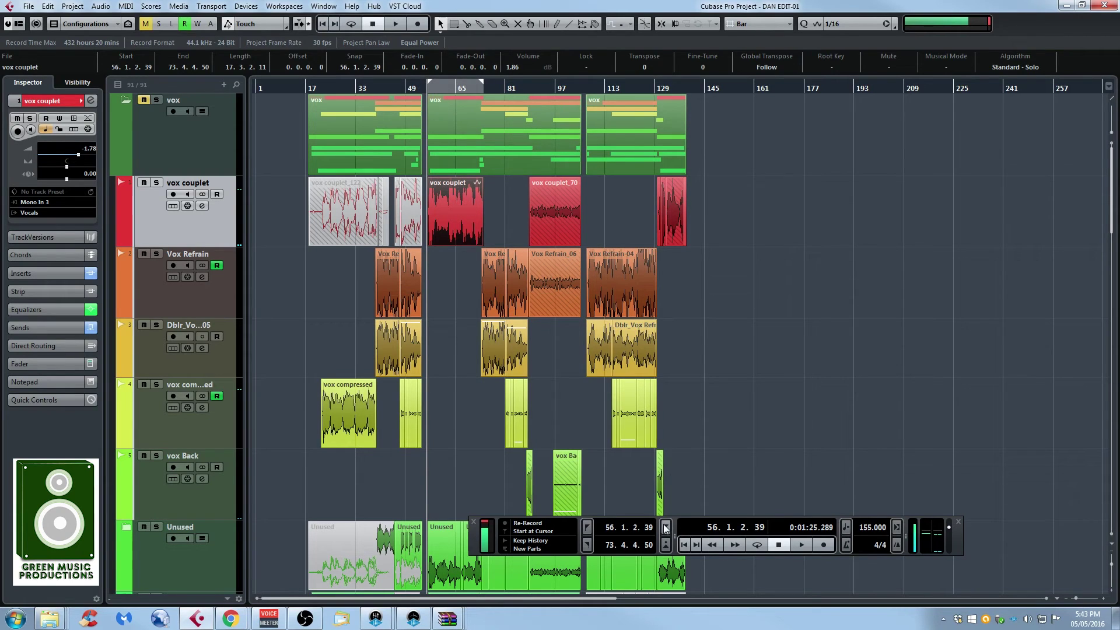
- Enable Punch Out and widen the locators to 52.4.2.10 and 75.4.2.9
{"action": "left_click", "coordinate": [668, 547]}
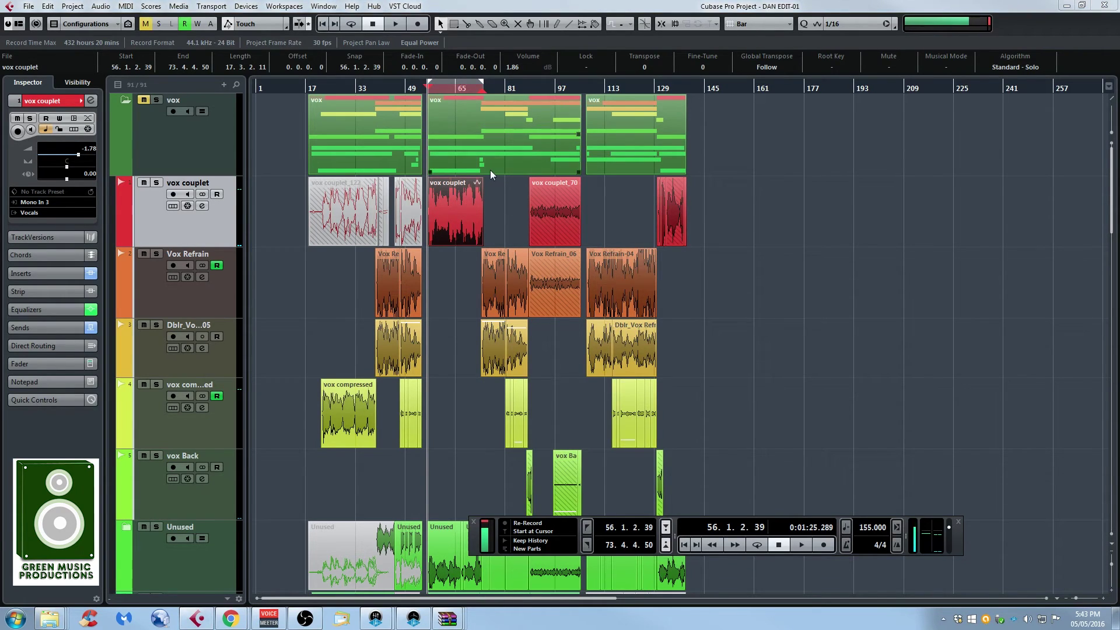
{"action": "scroll", "coordinate": [420, 98], "scroll_direction": "up", "scroll_amount": 5}
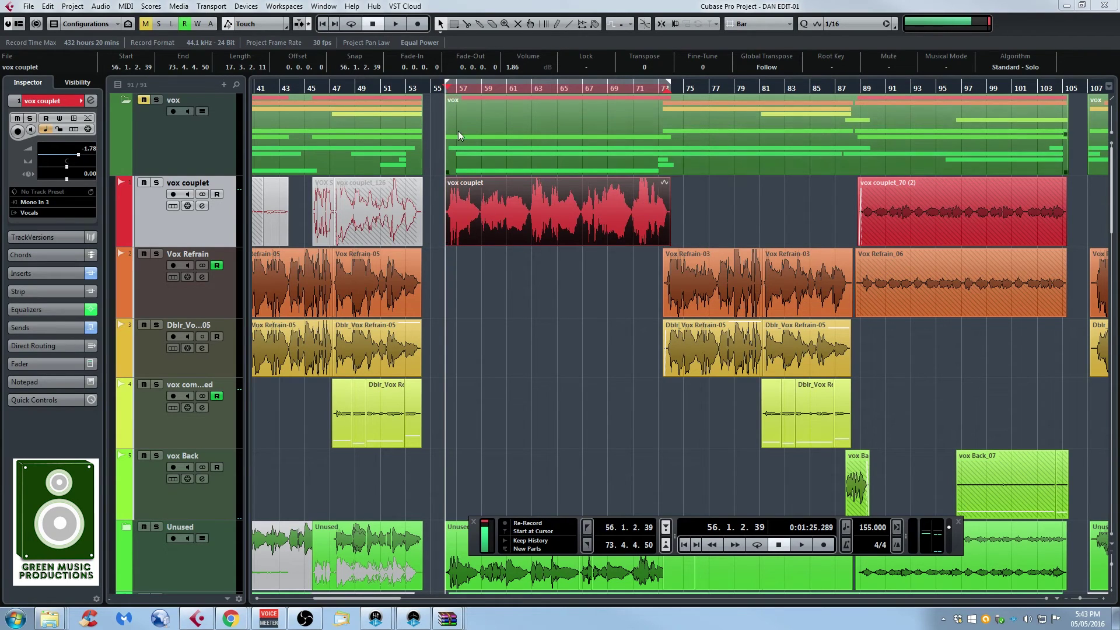
{"action": "left_click_drag", "start_coordinate": [447, 81], "coordinate": [405, 82]}
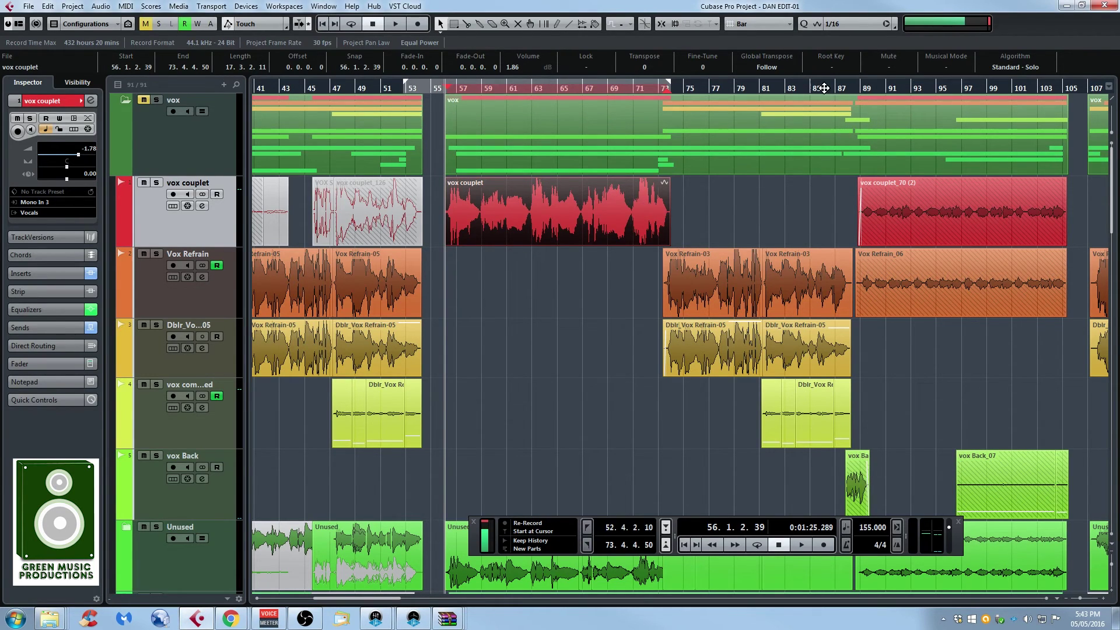
{"action": "left_click_drag", "start_coordinate": [668, 82], "coordinate": [691, 82]}
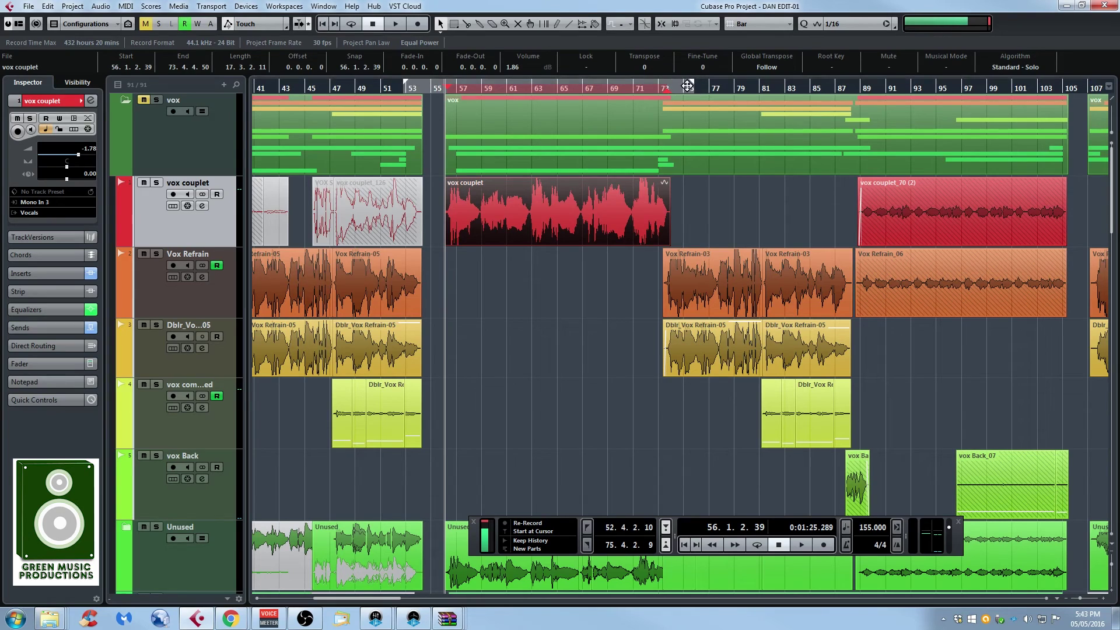